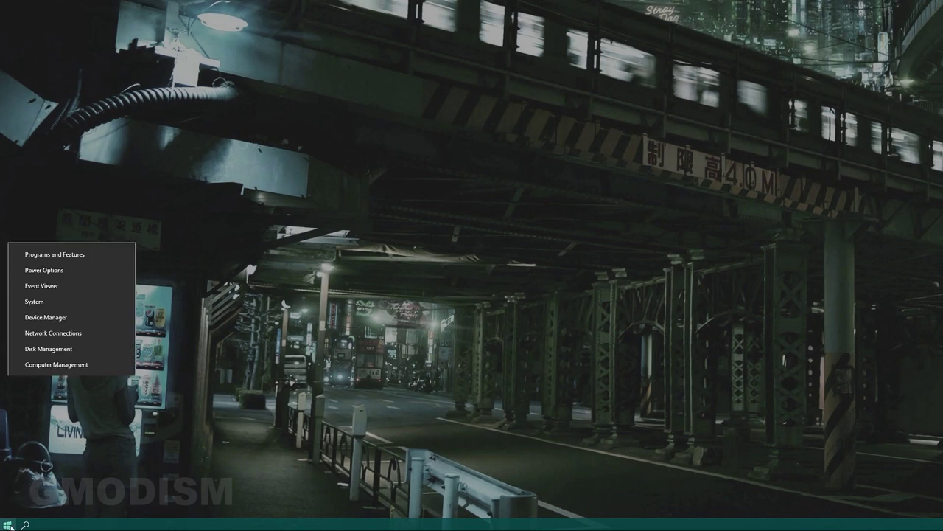
Open Device Manager and show the properties of the Seagate Backup+ Hub BK SCSI Disk Device under Disk drives.
click(82, 317)
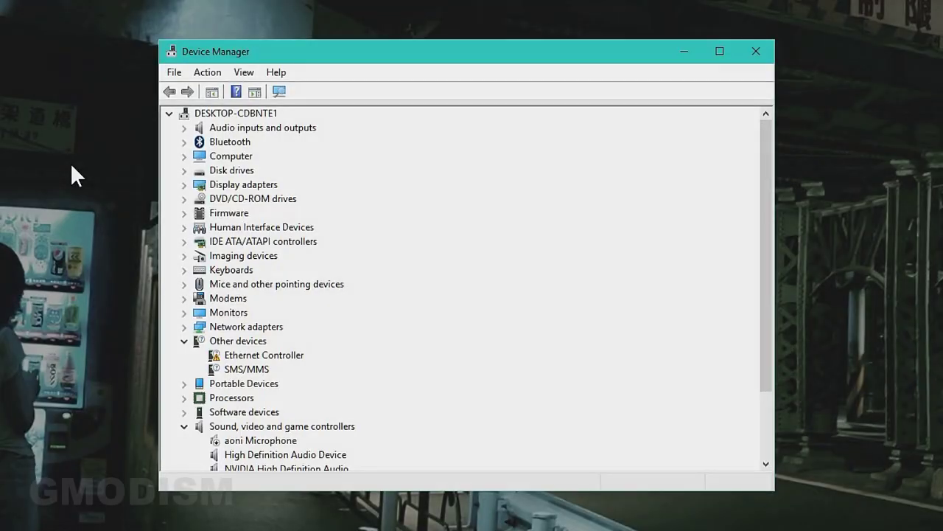
click(184, 170)
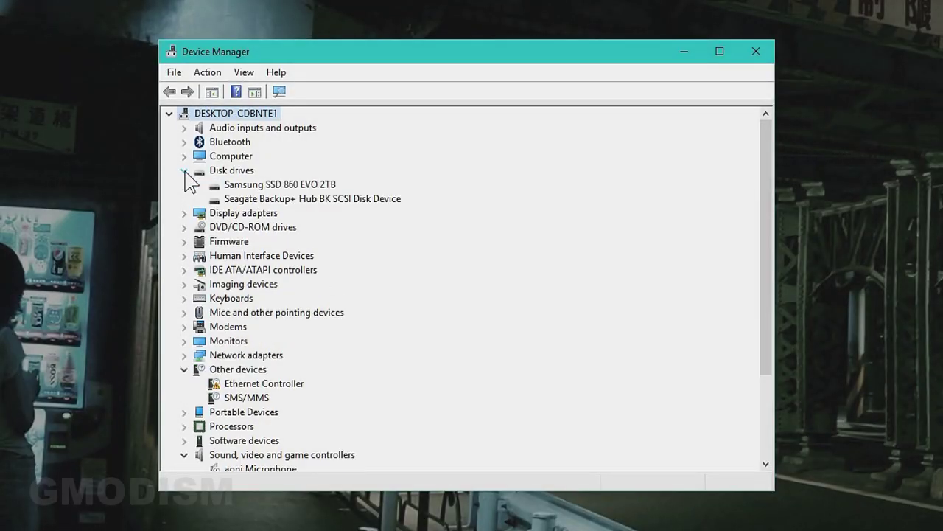
right_click(280, 204)
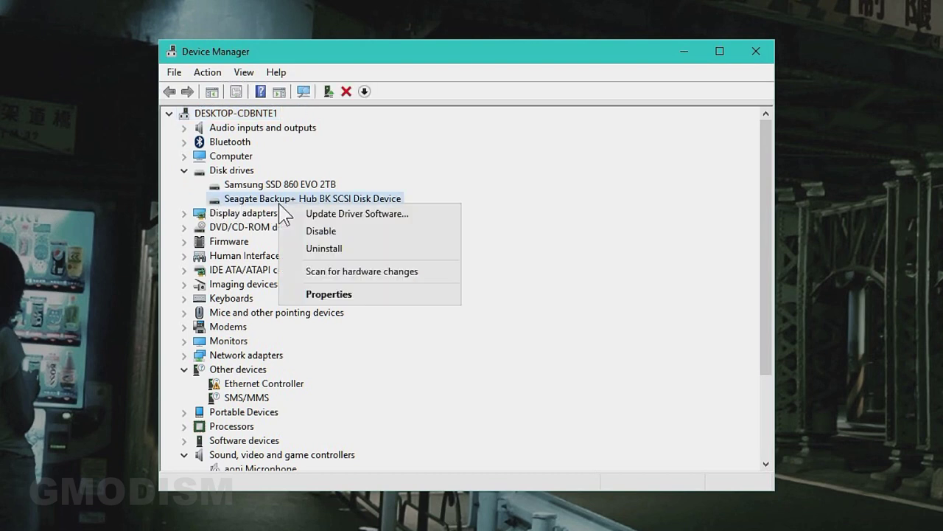
click(343, 294)
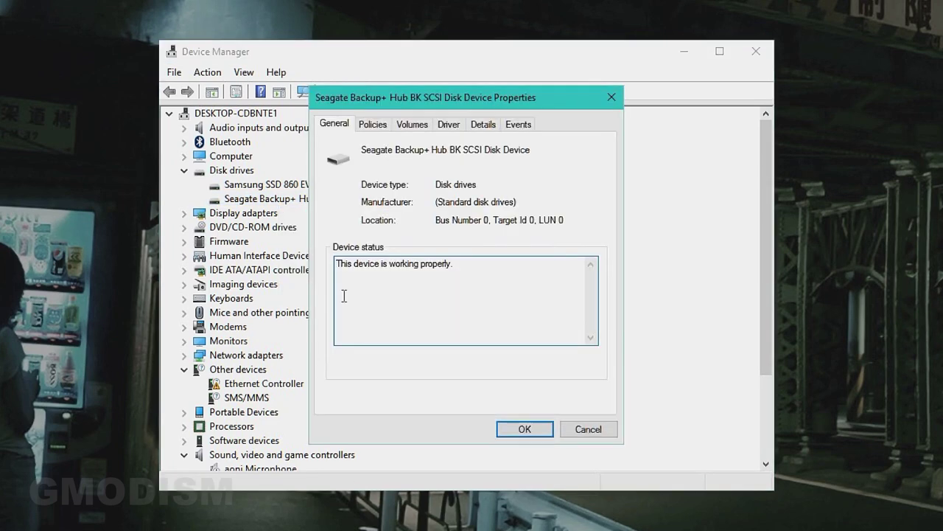
Set the Seagate disk's removal policy to Better performance, then bring up the safe-removal options for connected hardware.
click(372, 127)
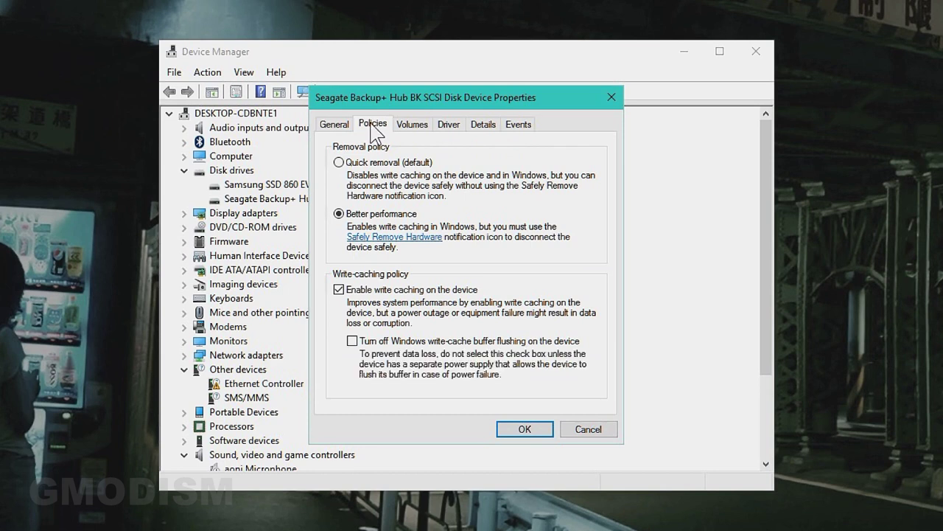
click(338, 163)
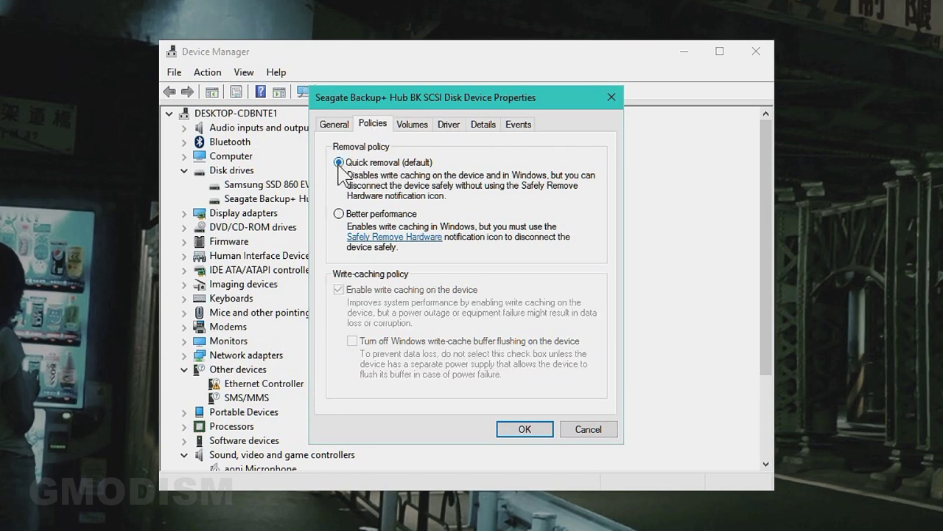
click(338, 213)
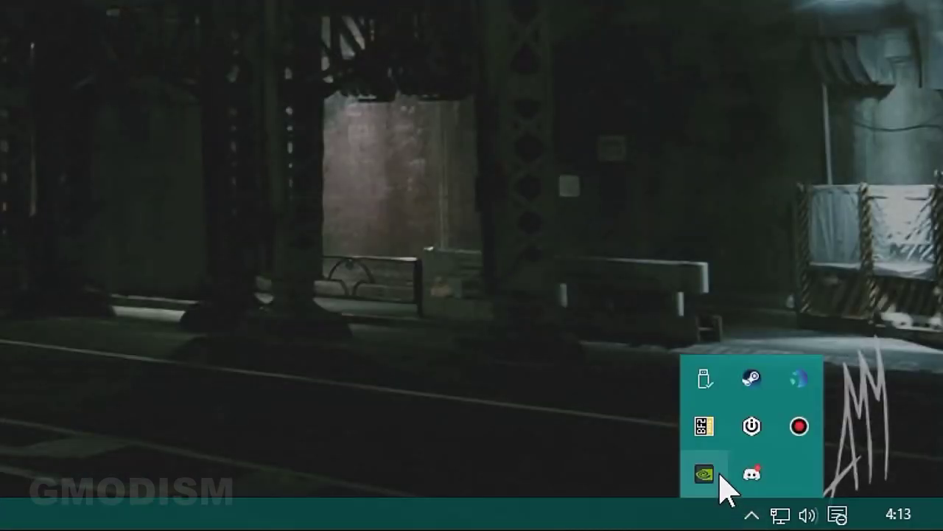
right_click(701, 387)
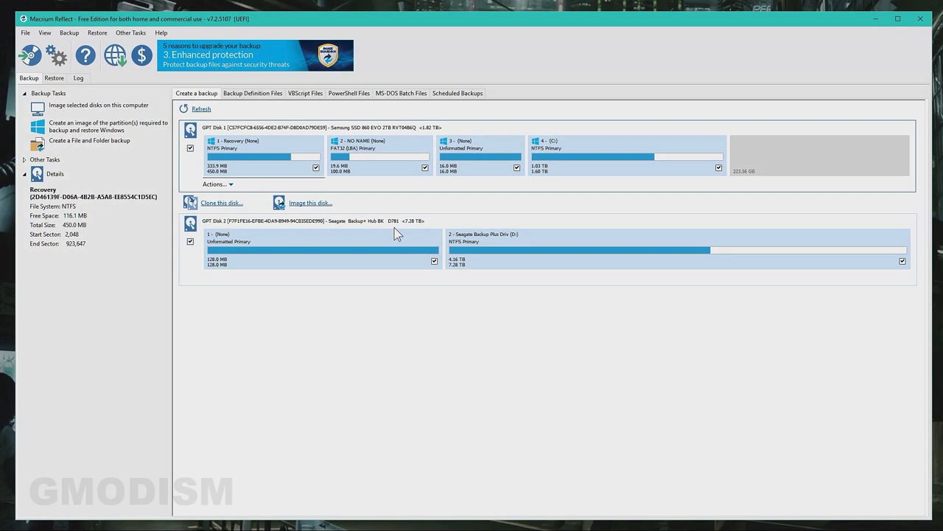
Start a disk image in Macrium Reflect with only the Samsung SSD 860 EVO 2TB as source, excluding the Seagate disk.
click(69, 33)
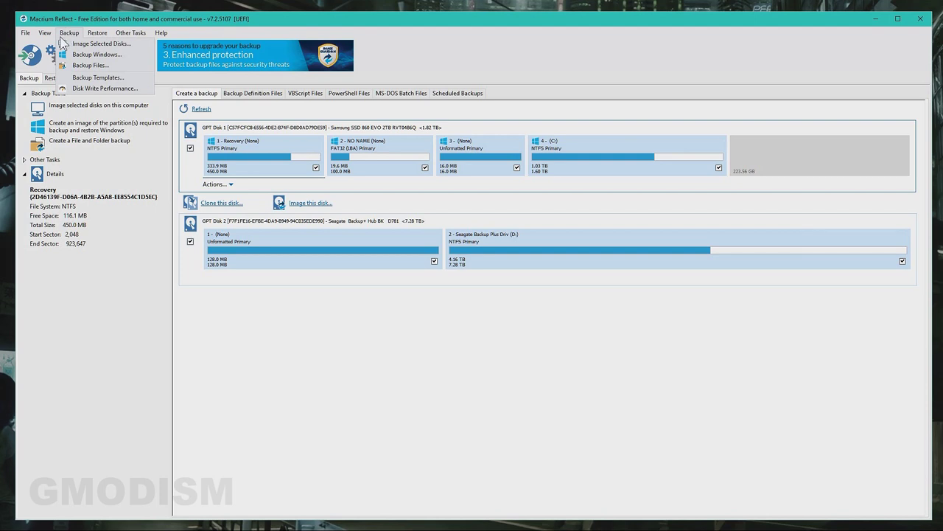
click(136, 45)
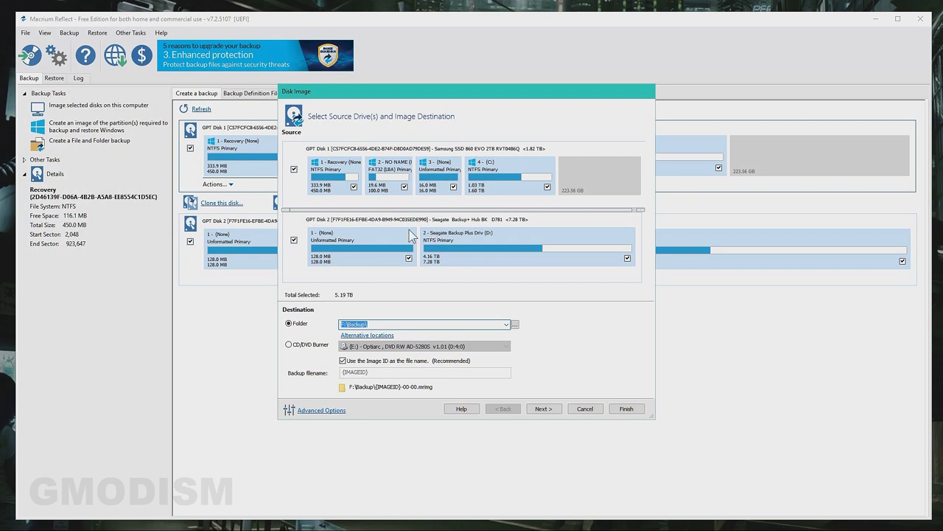
click(294, 241)
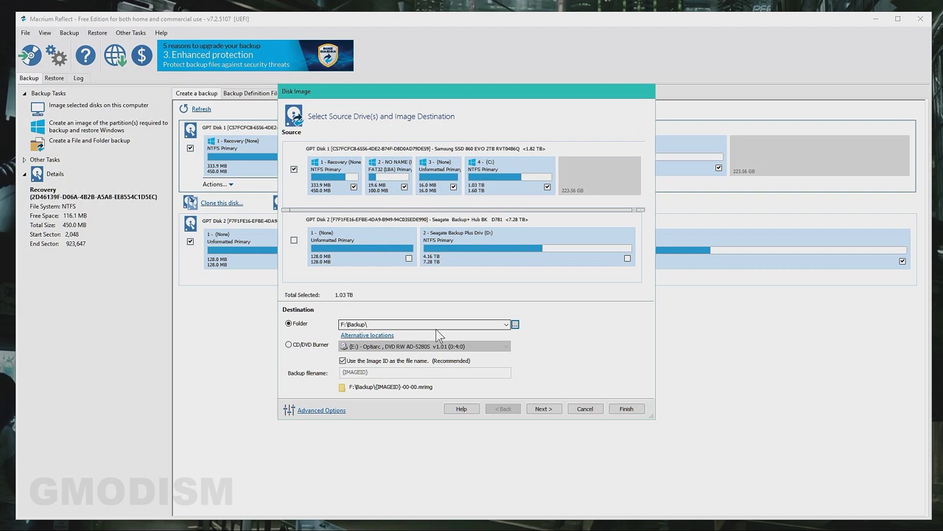
Set the image destination to the Backup folder on Seagate Backup Plus Drive (D:).
click(516, 325)
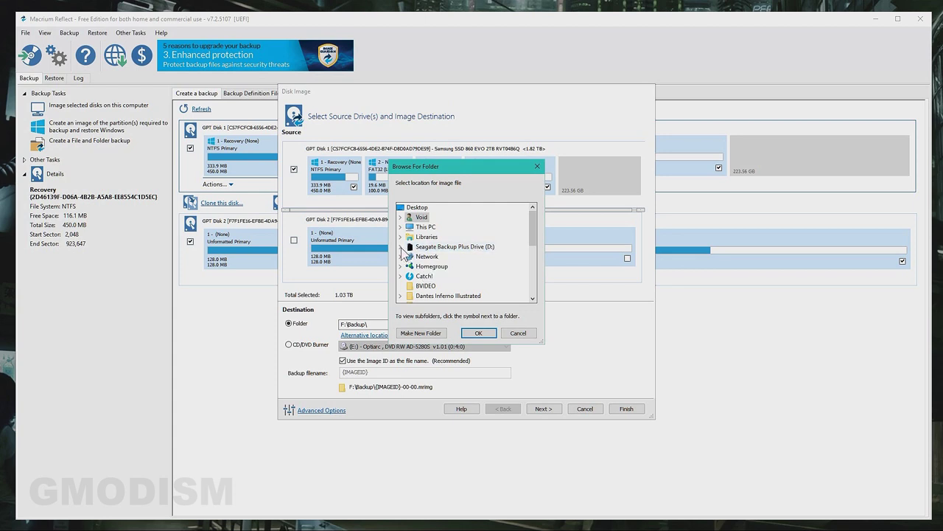
click(401, 247)
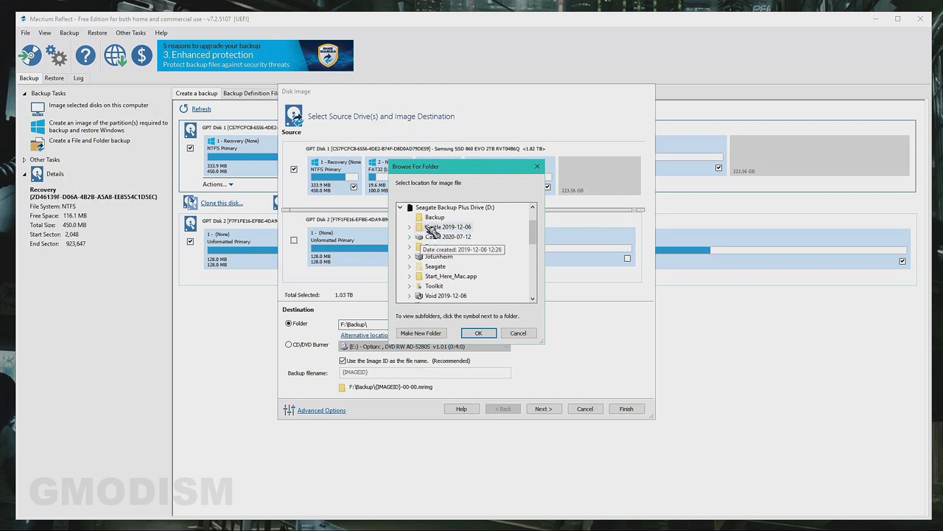
click(435, 217)
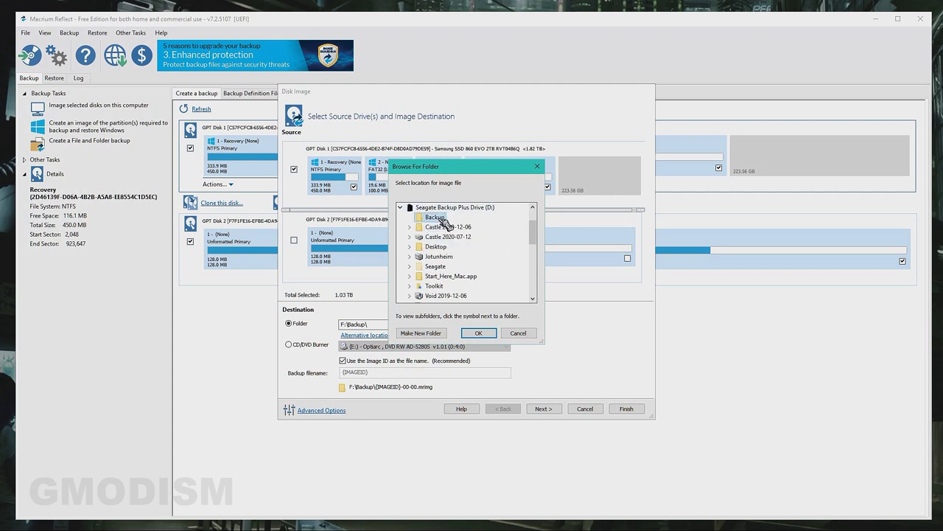
click(478, 333)
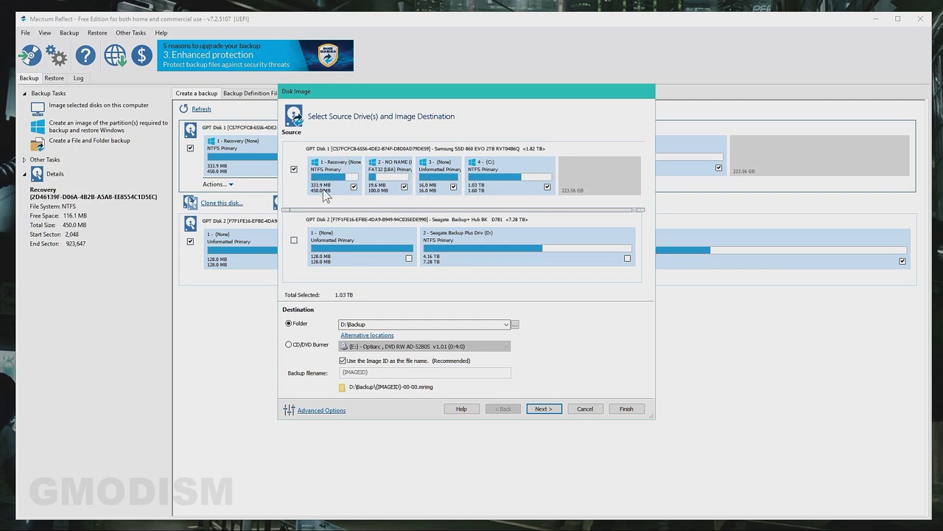
Continue to the backup plan and keep its template set to None.
click(453, 187)
click(545, 410)
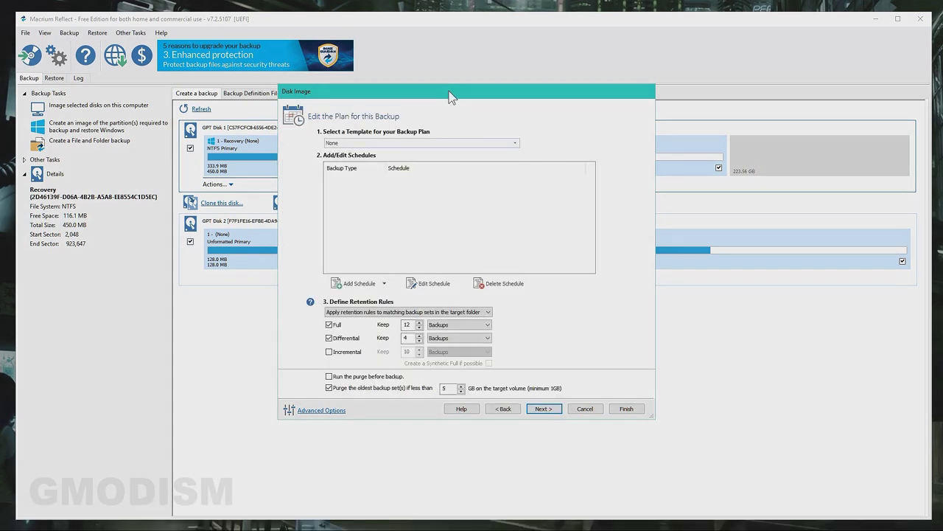
click(479, 143)
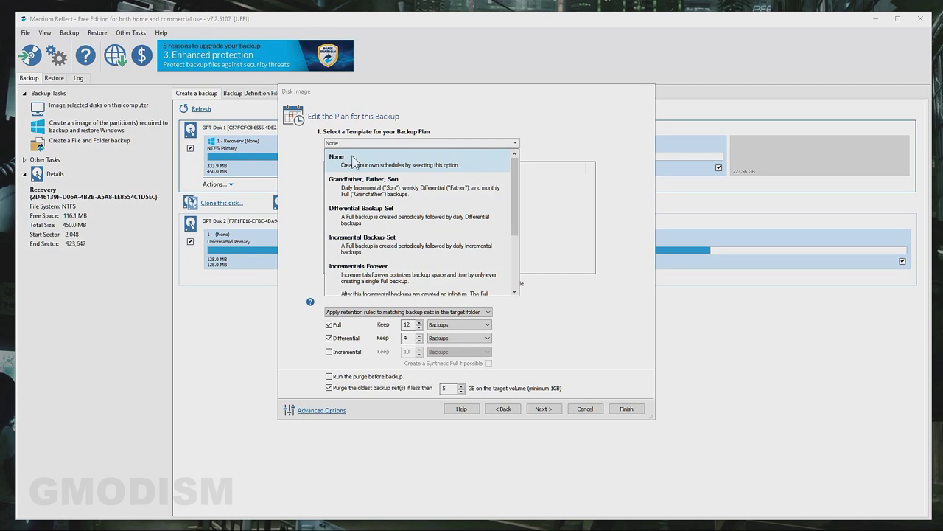
click(480, 157)
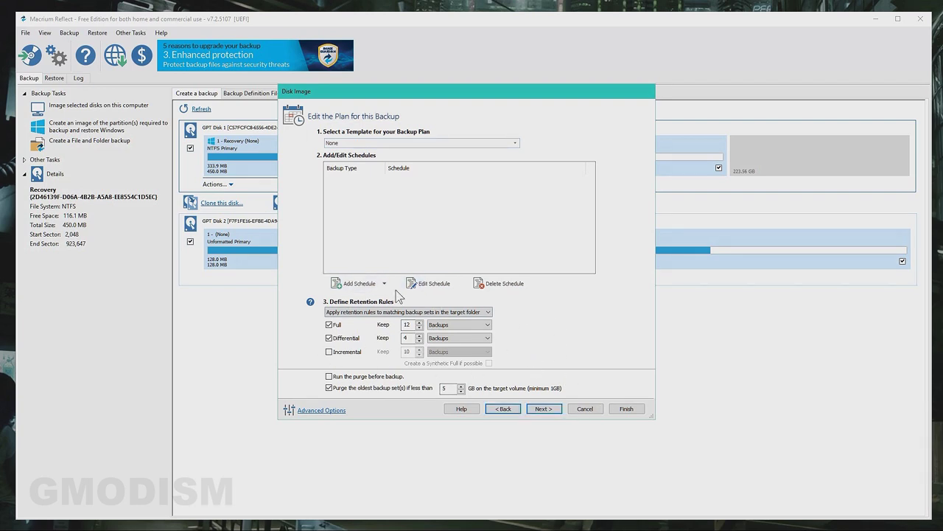
Examine the advanced compression, shutdown and email notification settings for the image, then close them without changes.
click(320, 411)
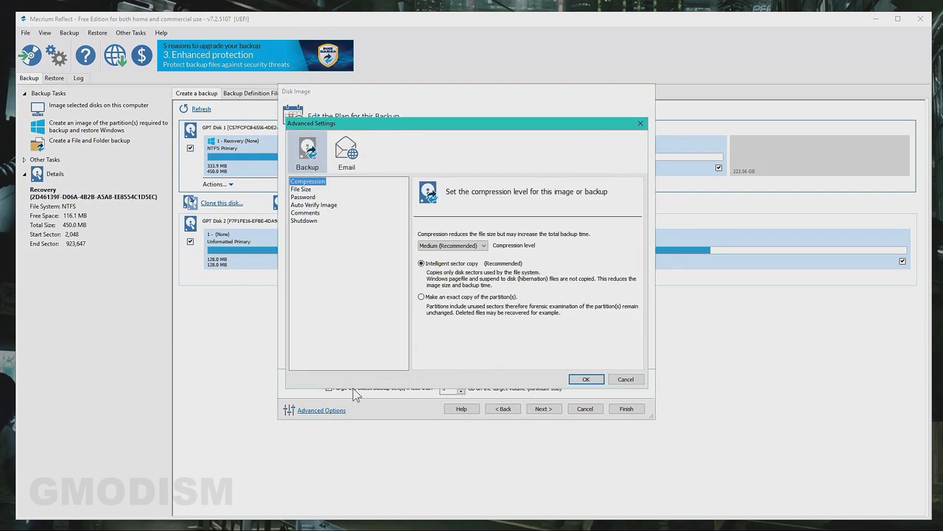
click(483, 247)
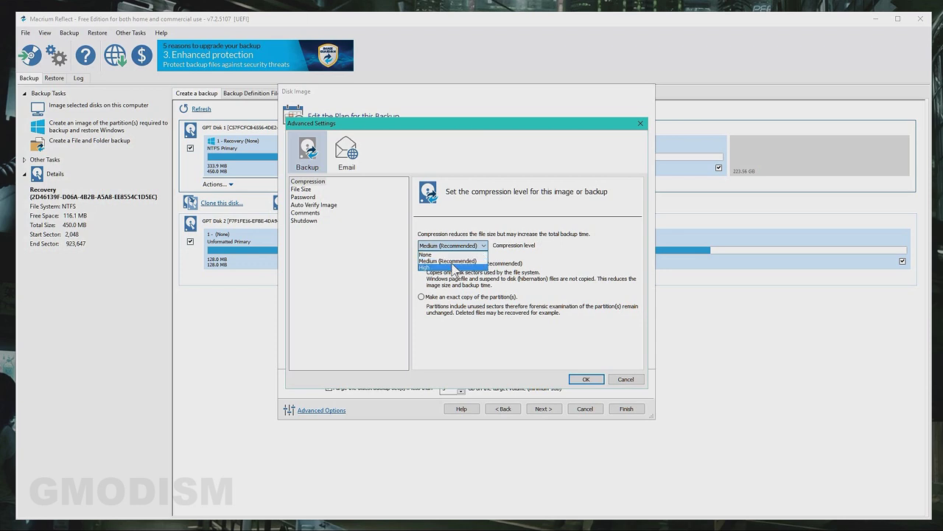
click(369, 275)
click(367, 269)
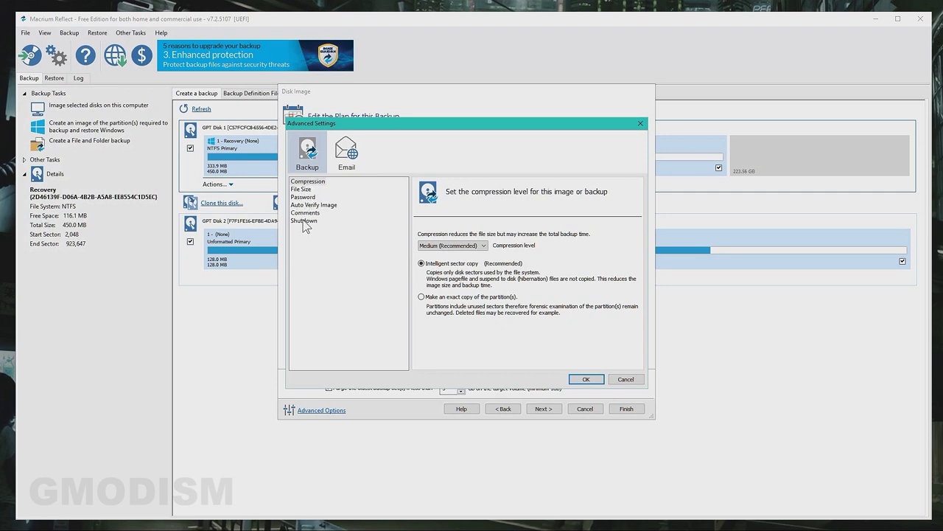
click(304, 222)
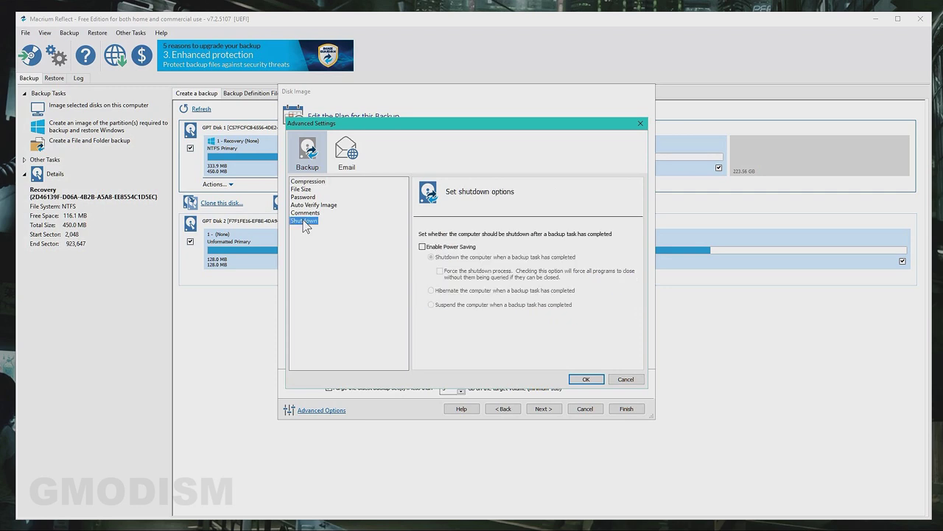
click(350, 159)
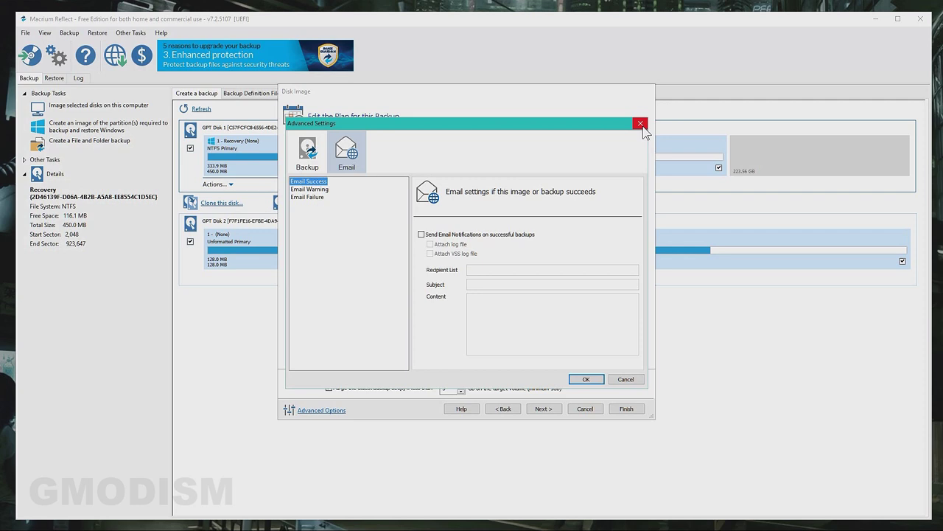
click(642, 126)
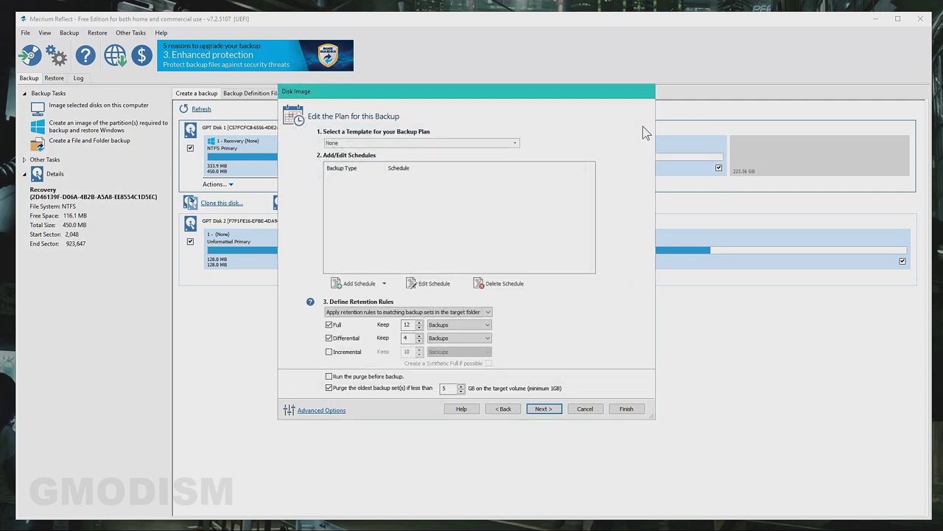
Review the imaging summary, finish the setup and run the backup now without saving an XML Backup Definition File.
click(546, 410)
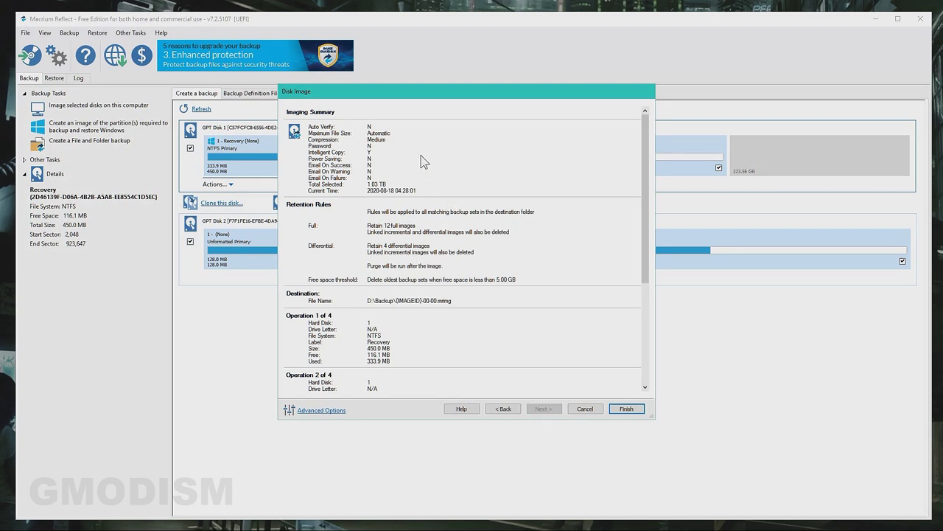
scroll(421, 156, down, 3)
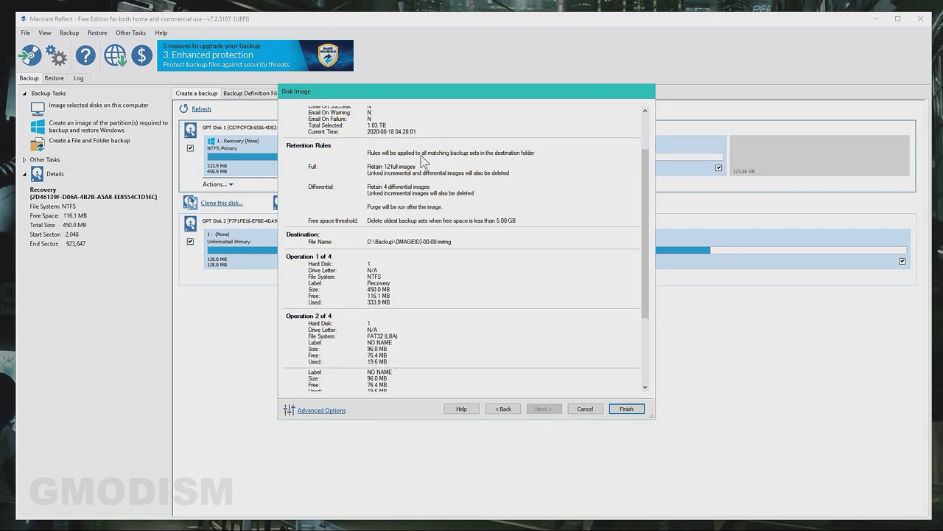
scroll(424, 162, down, 3)
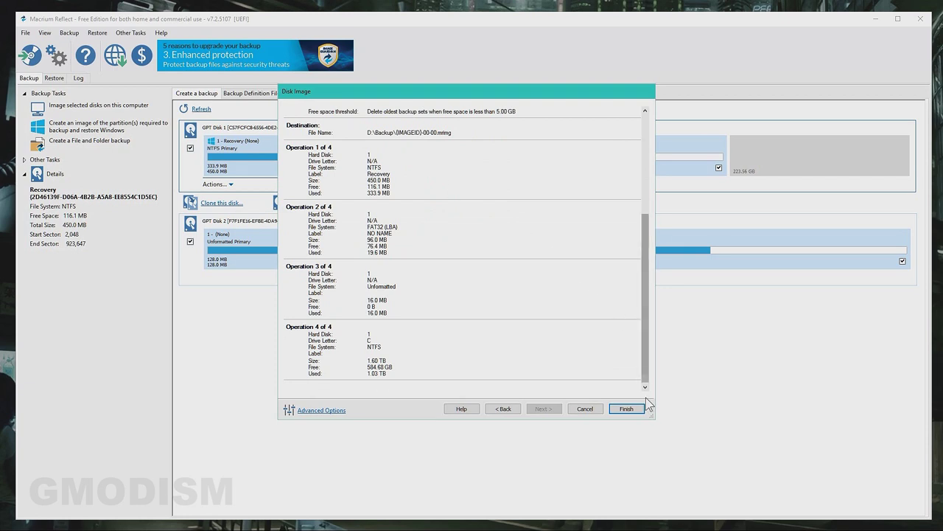
click(627, 409)
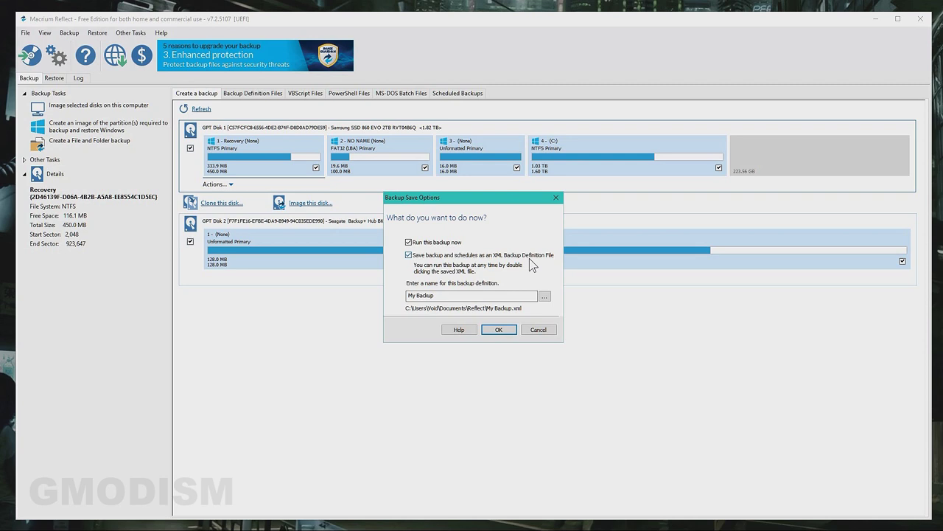
click(409, 255)
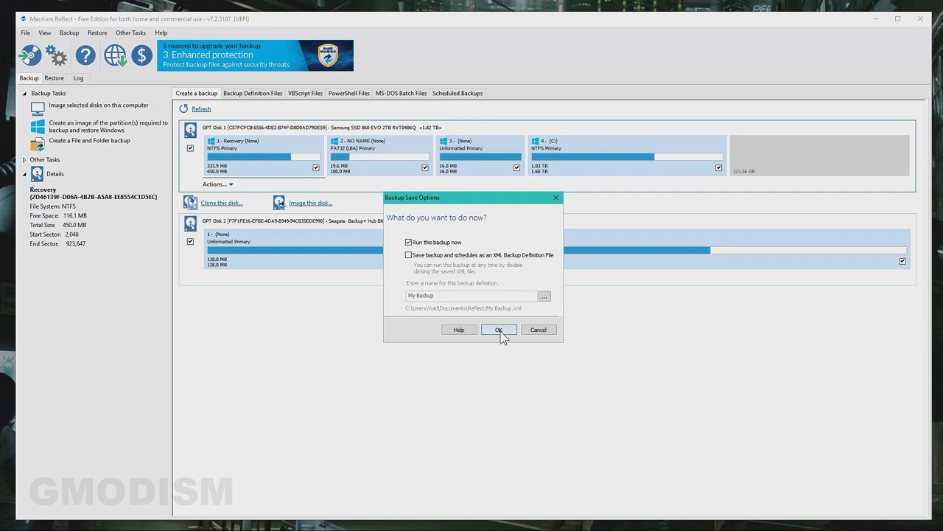
click(499, 329)
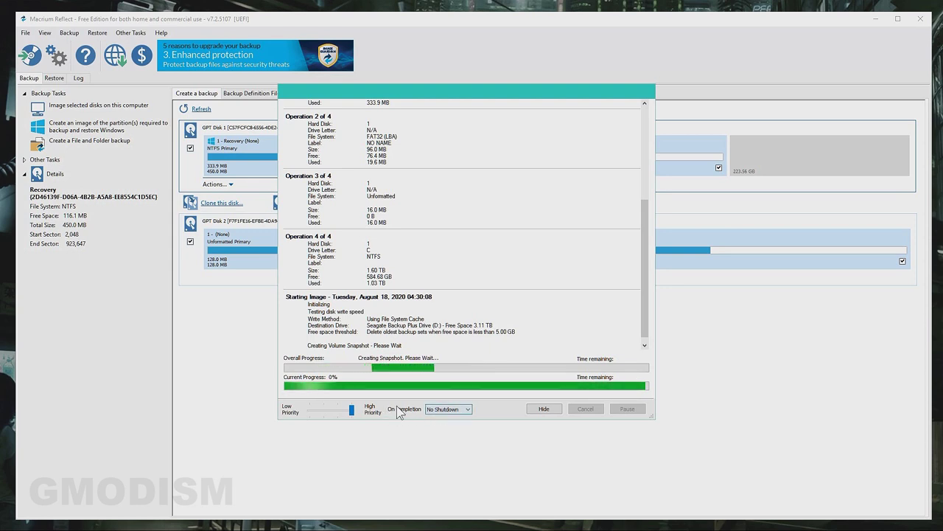
Try Shutdown as the running backup's completion action, then set it back to No Shutdown.
click(456, 412)
click(452, 426)
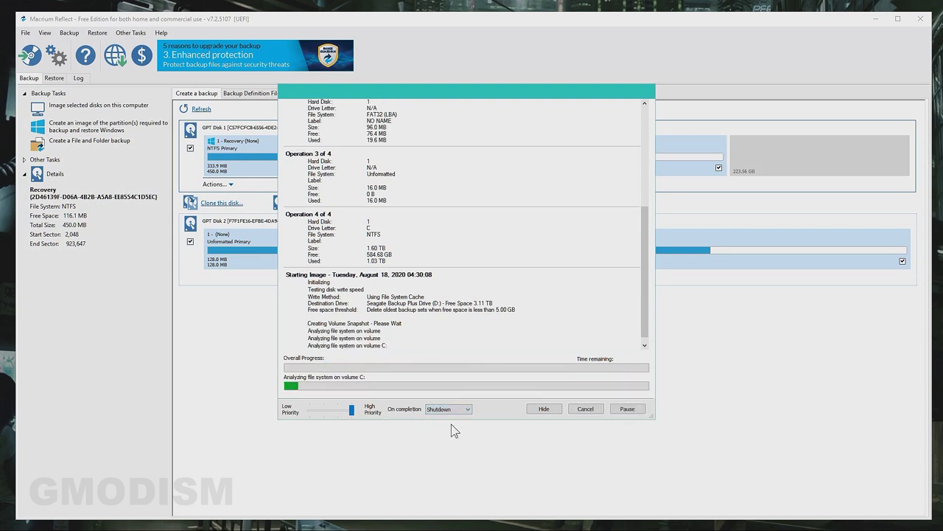
click(451, 409)
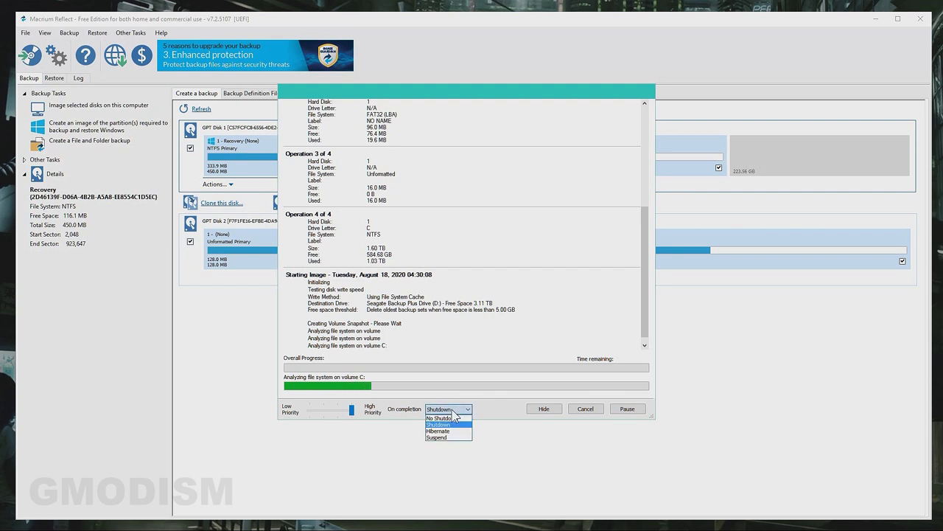
click(450, 418)
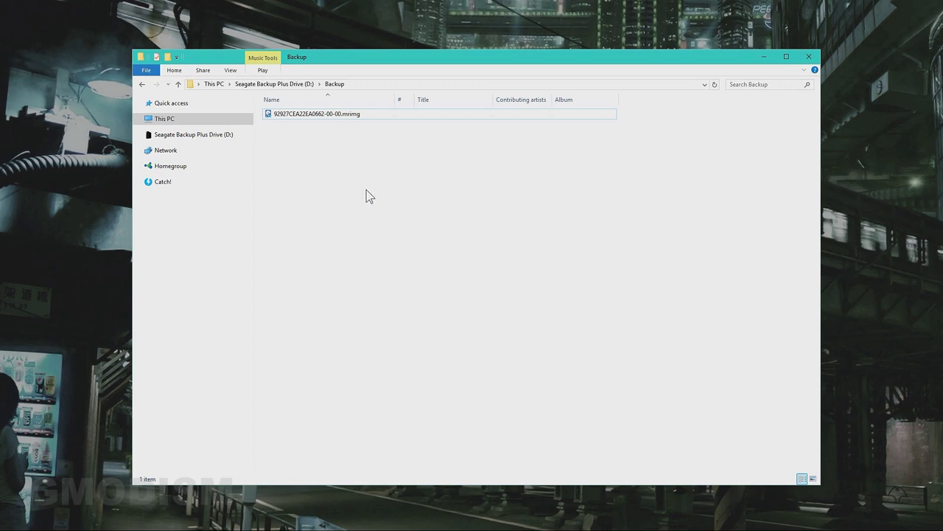
Select the .mrimg image file in the Backup folder on the Seagate drive in File Explorer.
click(357, 117)
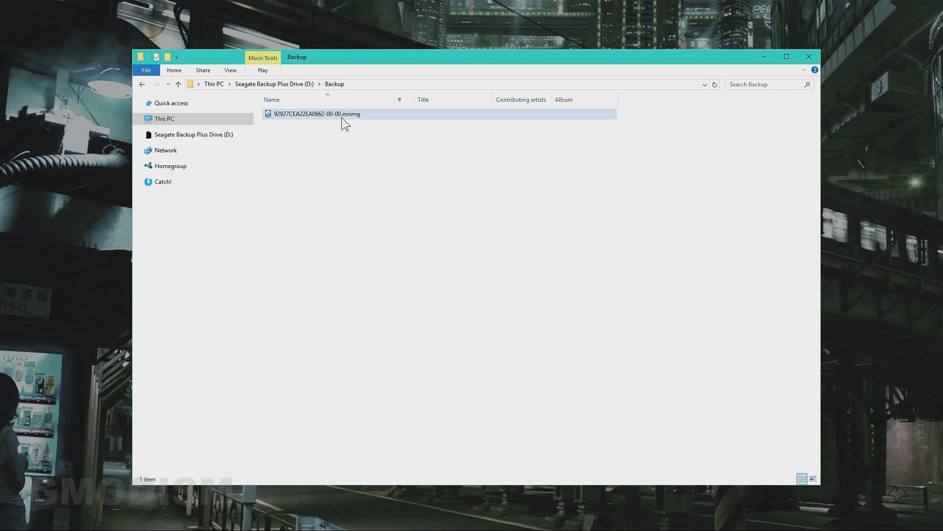
click(301, 122)
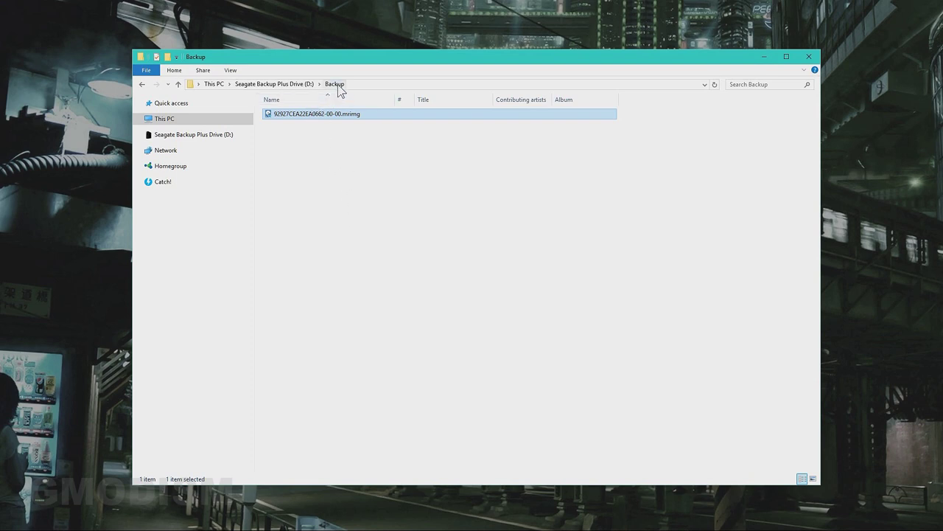
Check the size of the selected .mrimg image file in its properties, then close them.
key(alt+Return)
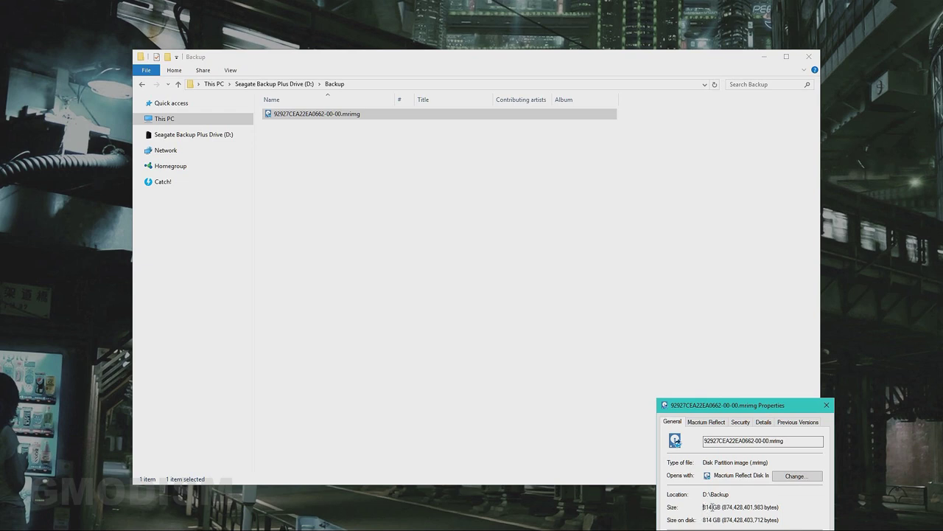
drag(703, 507, 791, 509)
click(790, 508)
click(826, 404)
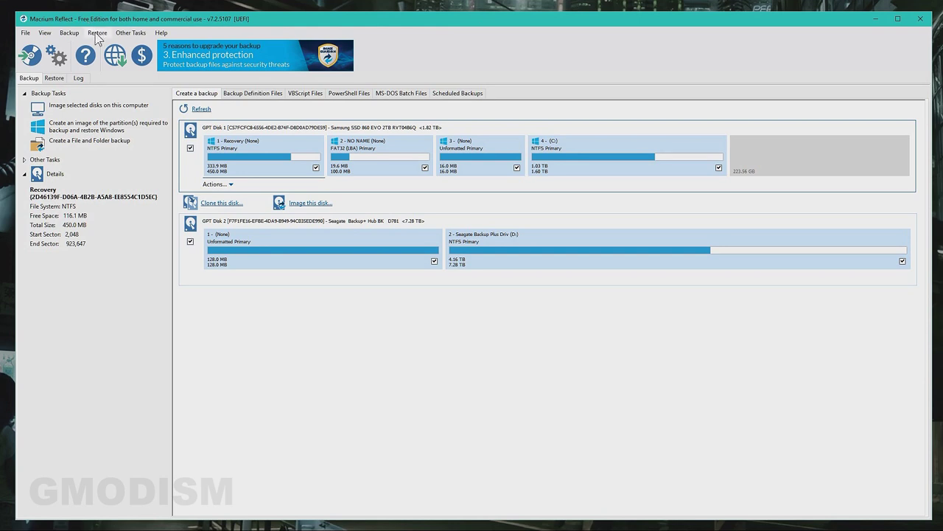
In Macrium Reflect, load 92927CEA22EA0662-00-00.mrimg from the Seagate drive's Backup folder for restoring and open the restore setup for that image.
click(96, 34)
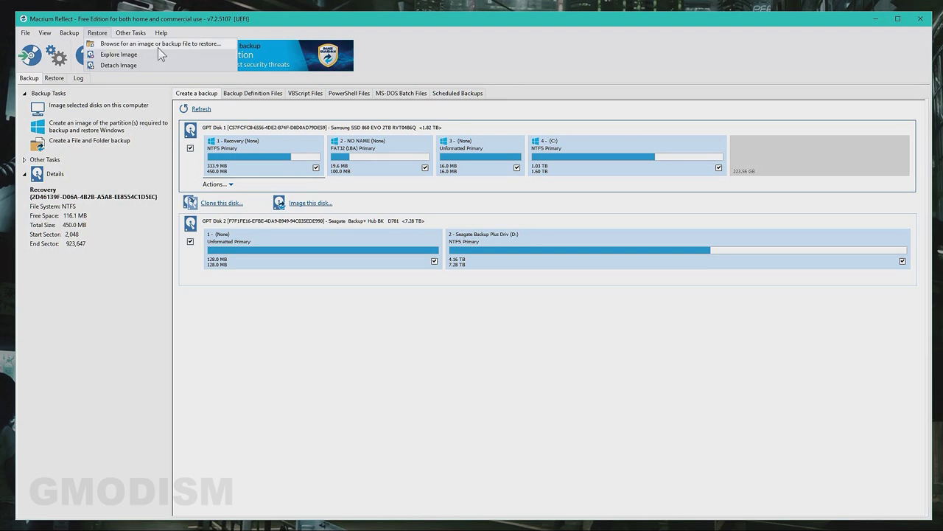
click(213, 45)
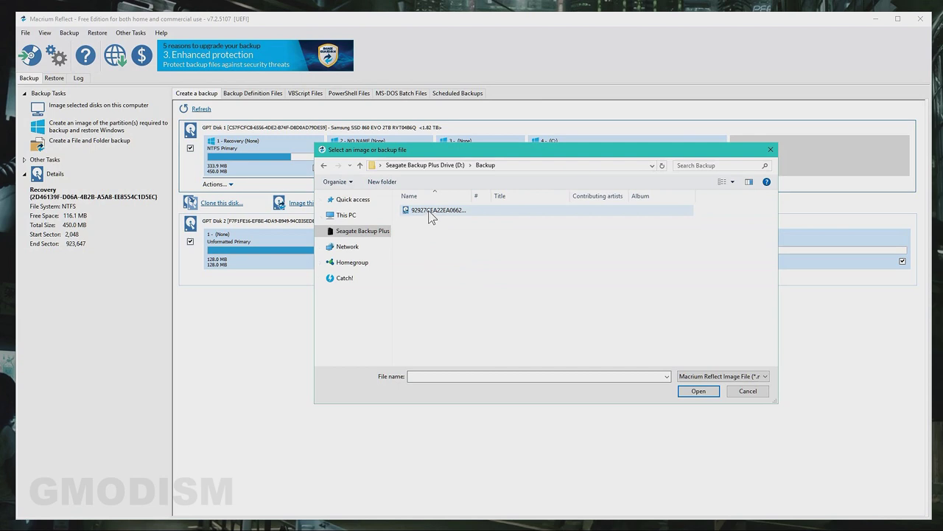
click(429, 211)
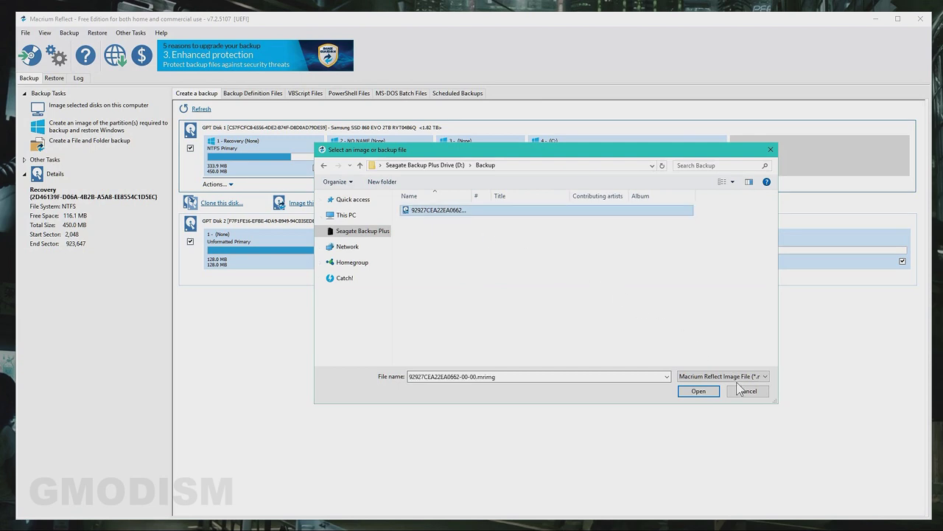
click(699, 391)
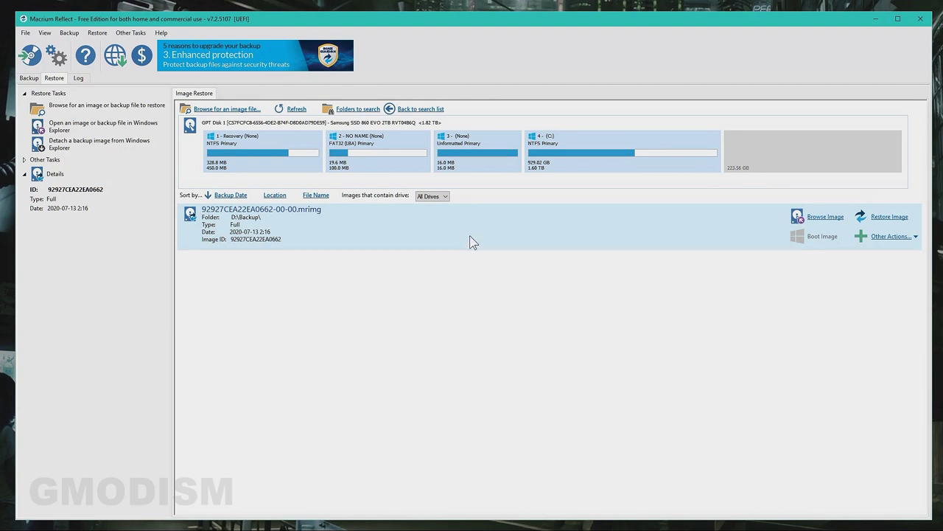
click(896, 219)
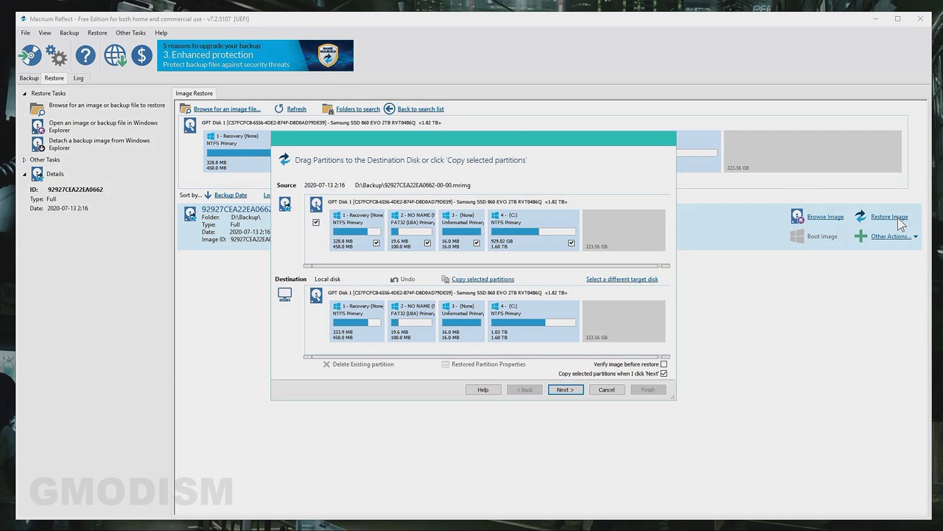
Select only the Recovery, NO NAME and unformatted 16 MB source partitions for the restore, leaving out C:, and proceed to the summary.
click(376, 243)
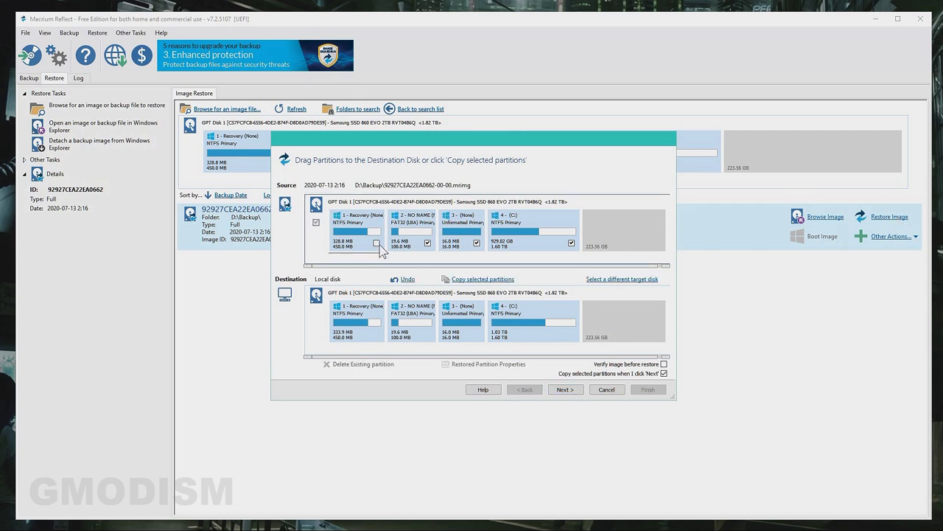
click(377, 243)
click(428, 243)
click(476, 243)
click(571, 243)
click(377, 244)
click(376, 243)
click(427, 242)
click(476, 242)
click(565, 389)
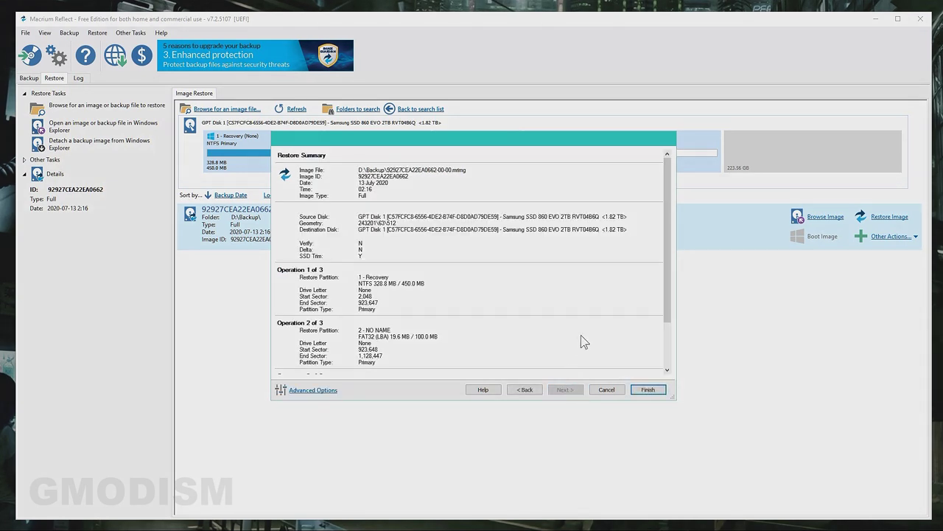
Review the planned partition operations in the restore summary, then return to the partition selection without starting the restore.
scroll(582, 341, down, 3)
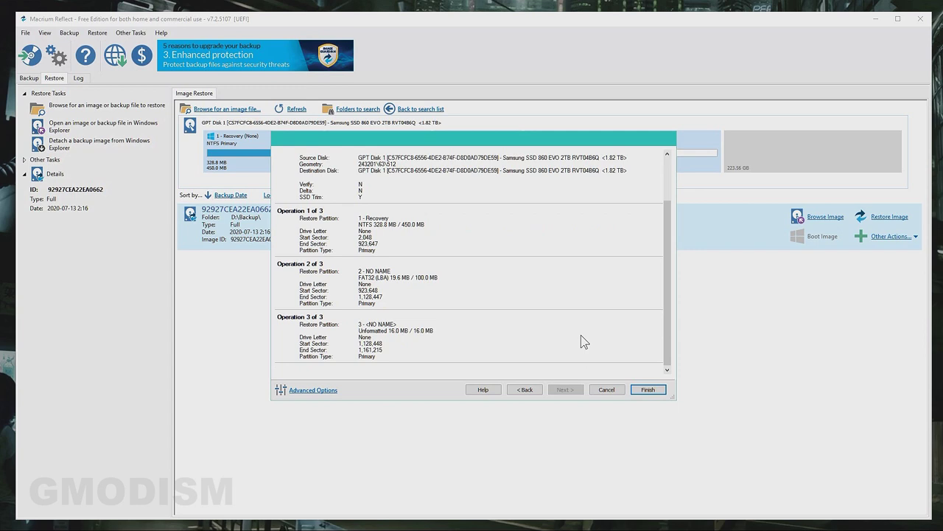
scroll(582, 336, up, 3)
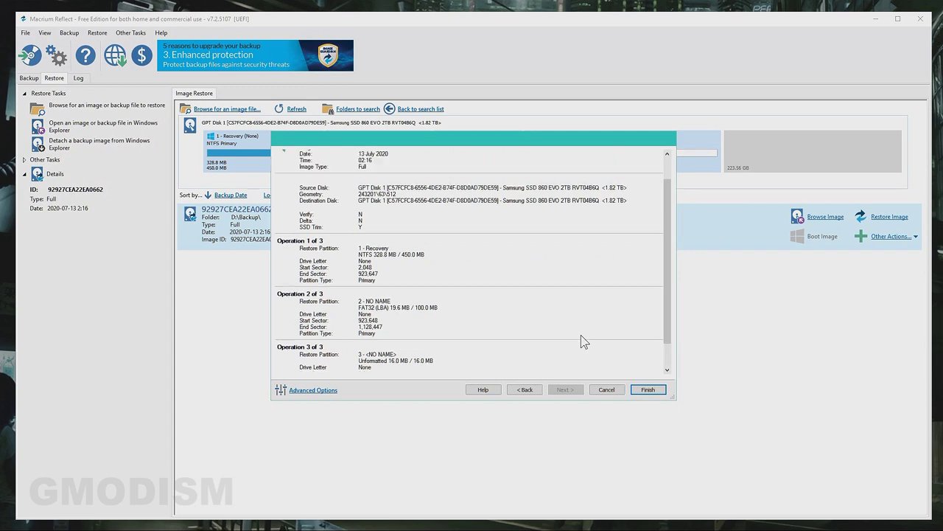
click(526, 390)
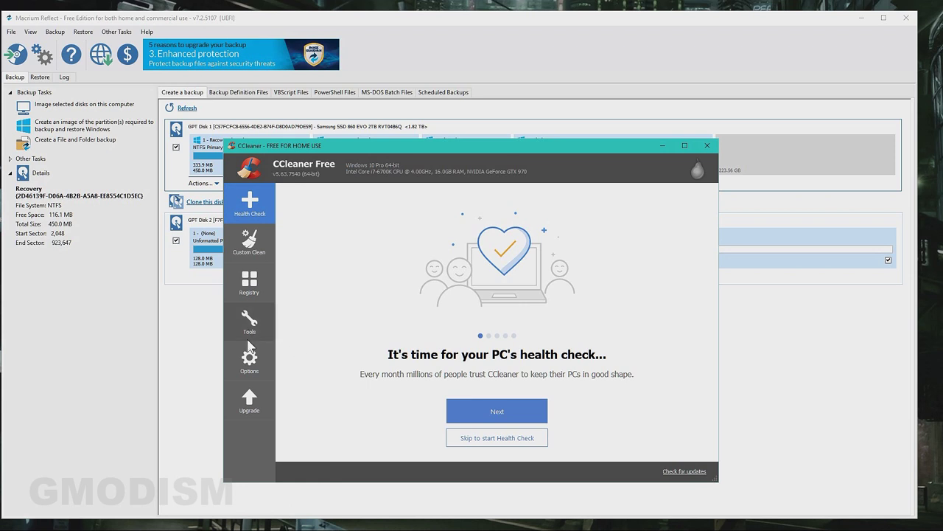
Try enabling Reflect UI in CCleaner's list of Windows startup programs, then disable it again and close CCleaner.
click(252, 326)
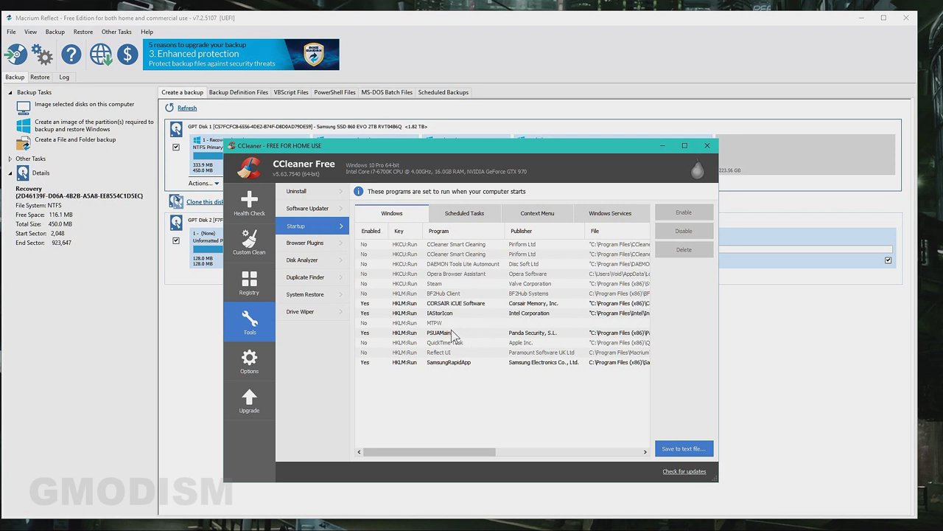
click(525, 353)
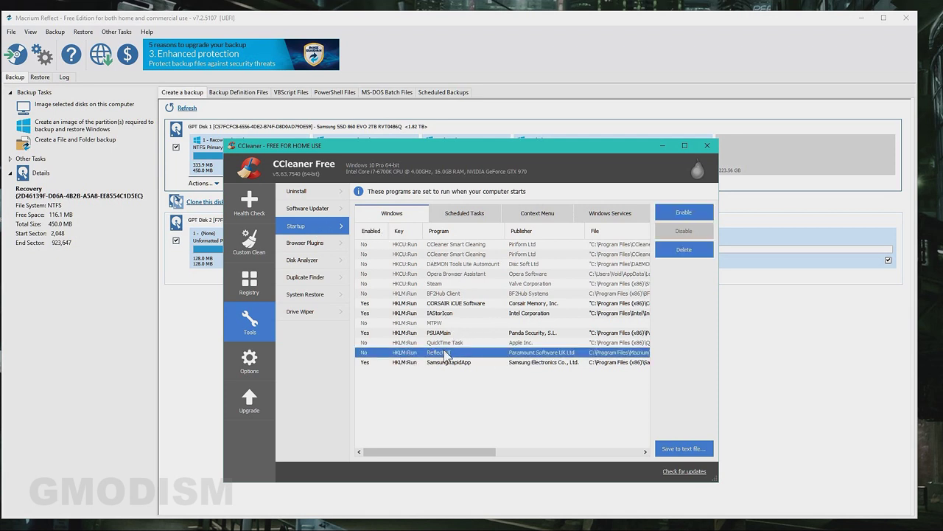
double_click(378, 357)
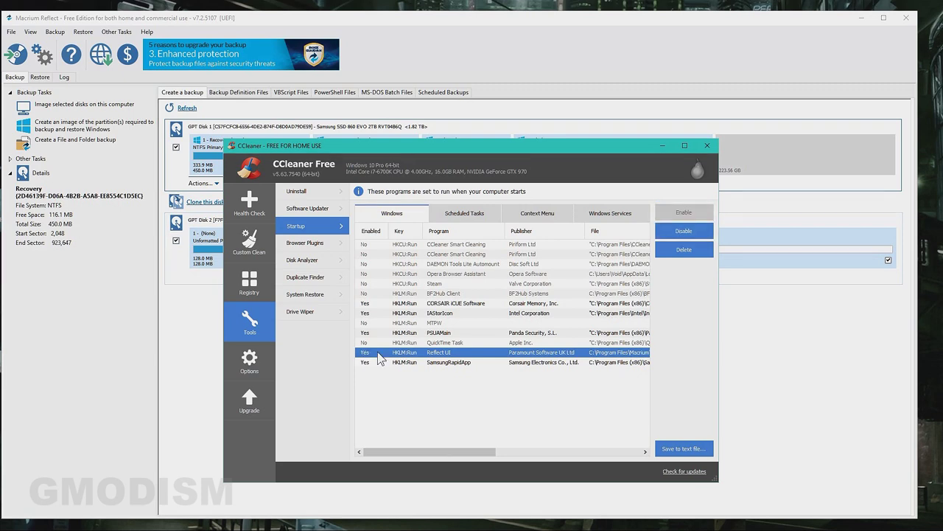
double_click(378, 358)
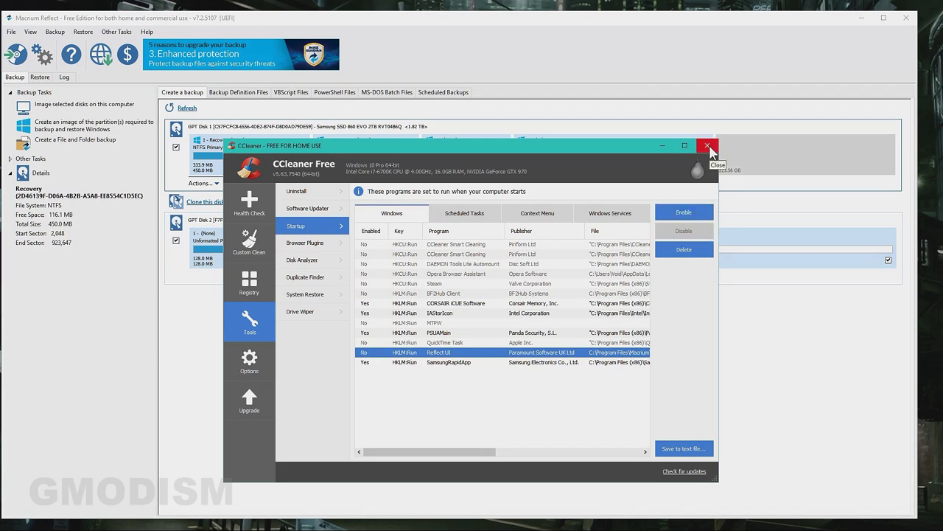
click(708, 146)
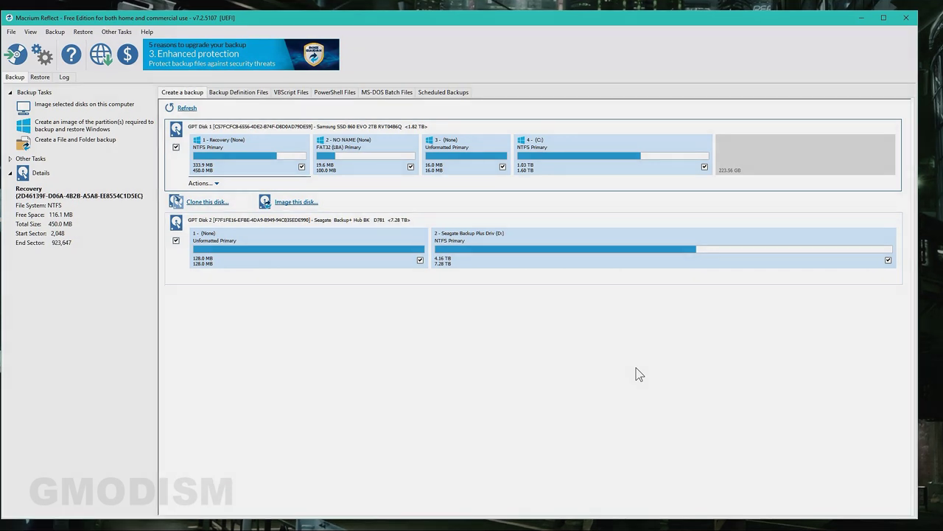